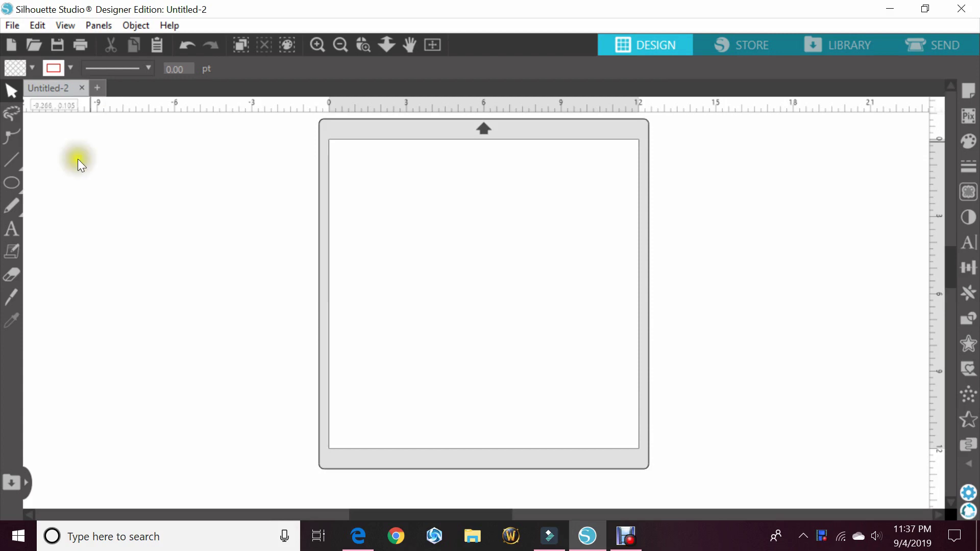
# - Add a letter B in the Autumn in November font, enlarged to about 5.7 by 6 in, at the mat's upper left
pyautogui.click(23, 234)
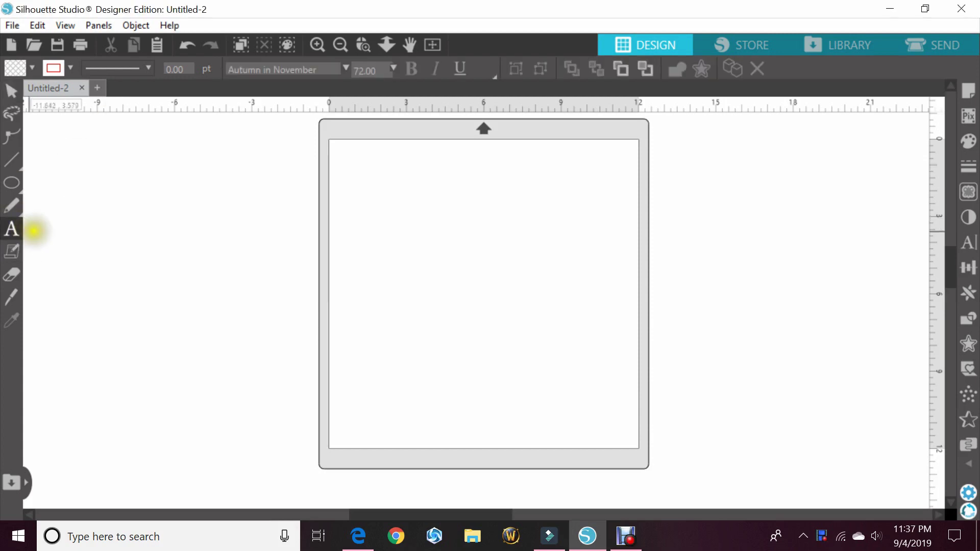
pyautogui.click(969, 242)
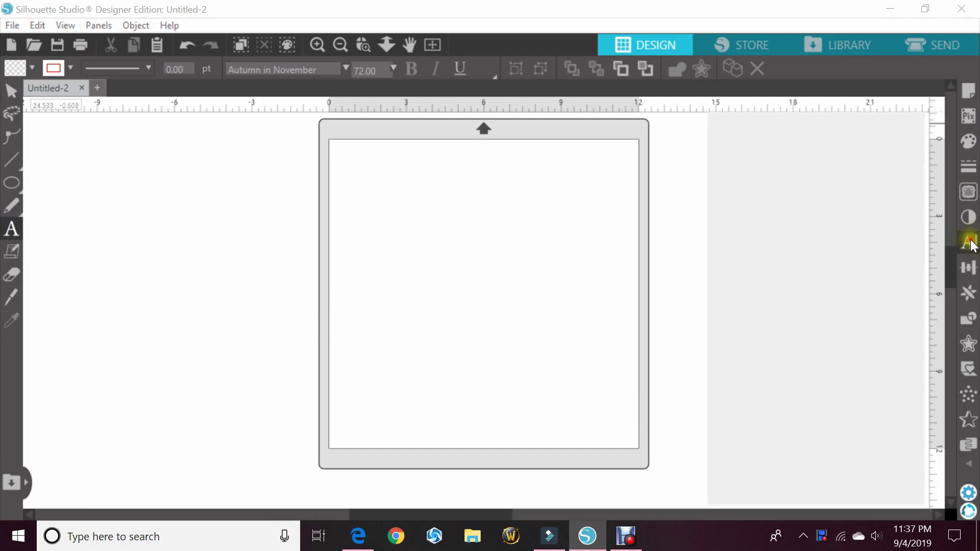
pyautogui.click(760, 220)
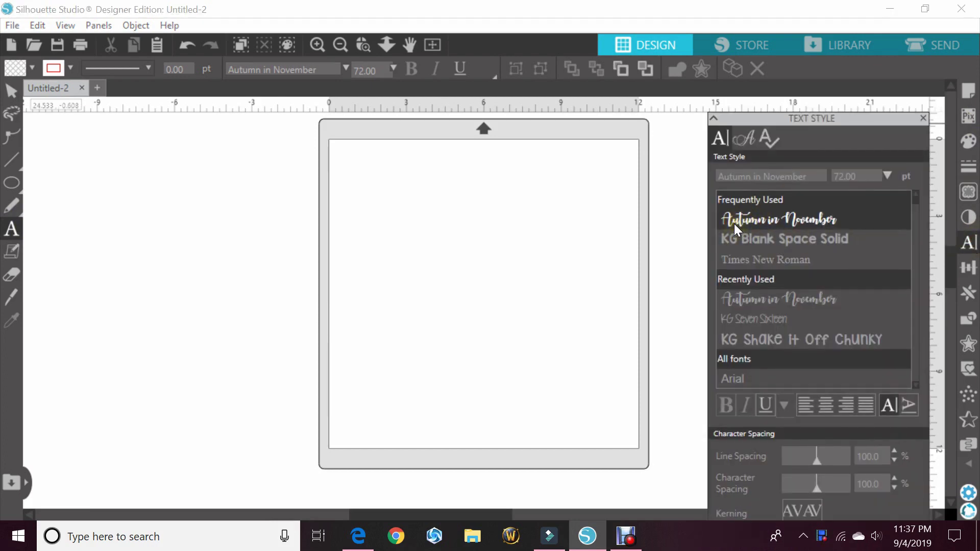
pyautogui.click(764, 217)
pyautogui.click(412, 250)
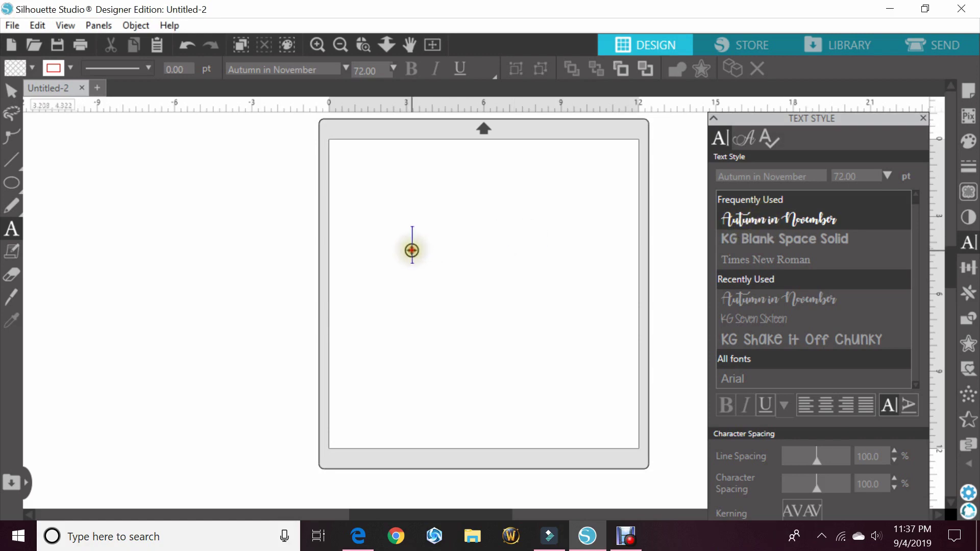
pyautogui.write('B')
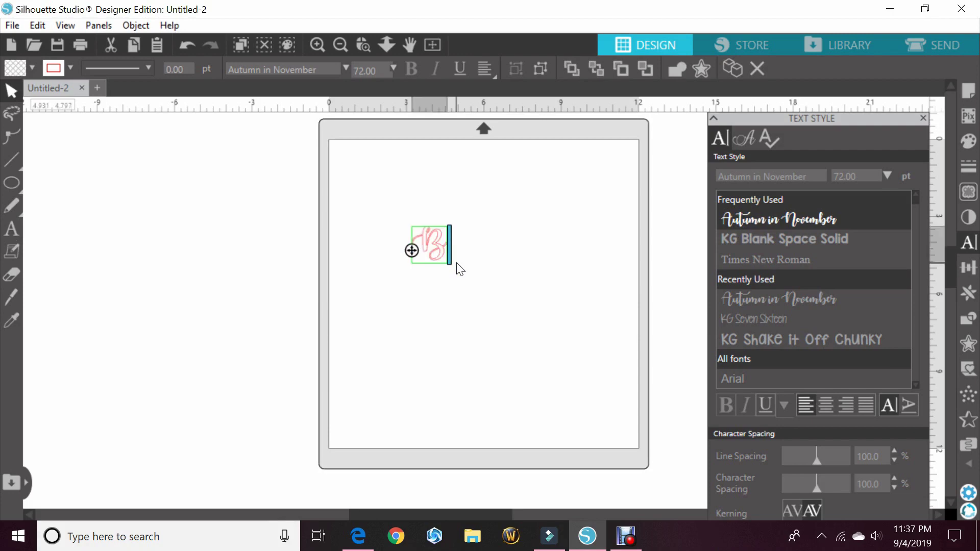
pyautogui.moveTo(400, 223); pyautogui.dragTo(503, 342)
pyautogui.moveTo(474, 266); pyautogui.dragTo(462, 242)
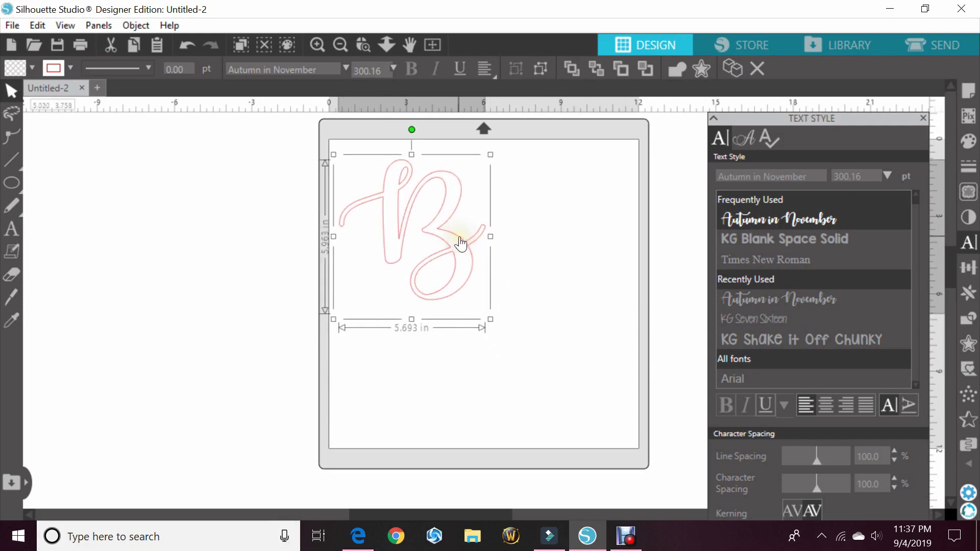
# - Add the first name as 72 pt Autumn in November text below the large B
pyautogui.click(6, 229)
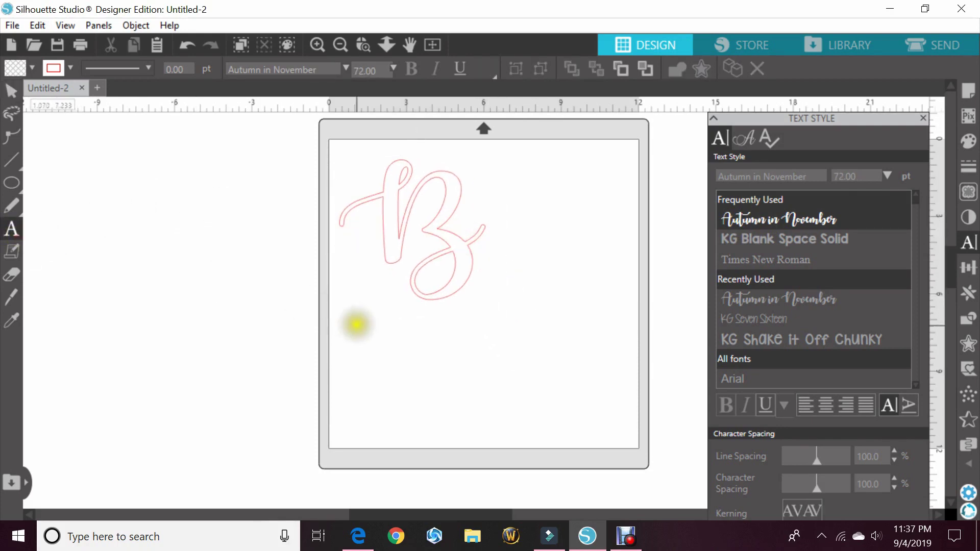
pyautogui.write('Br')
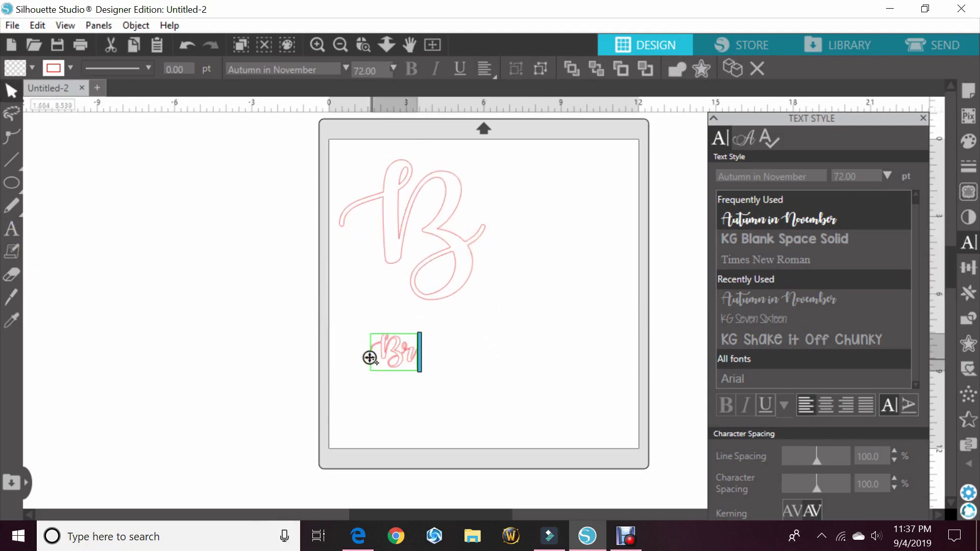
pyautogui.write('ittany')
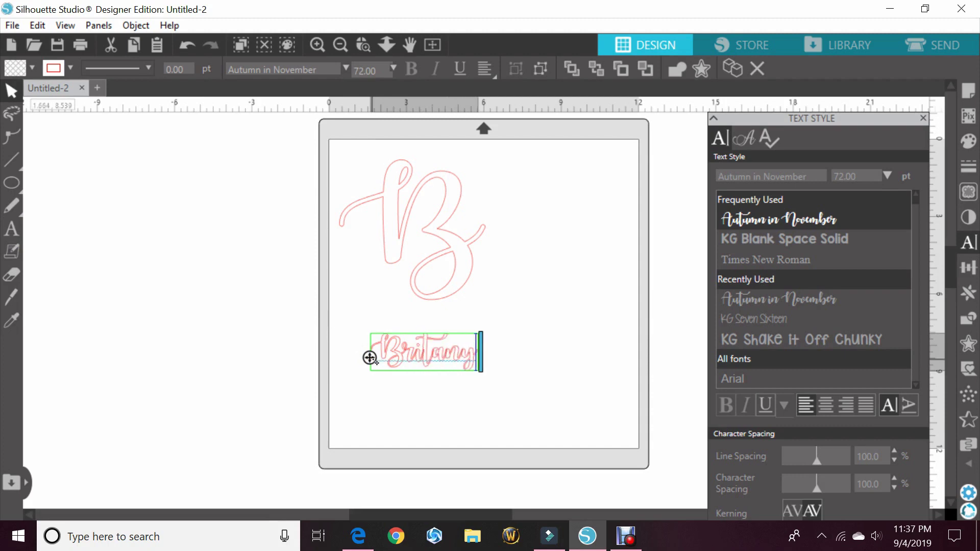
pyautogui.click(293, 307)
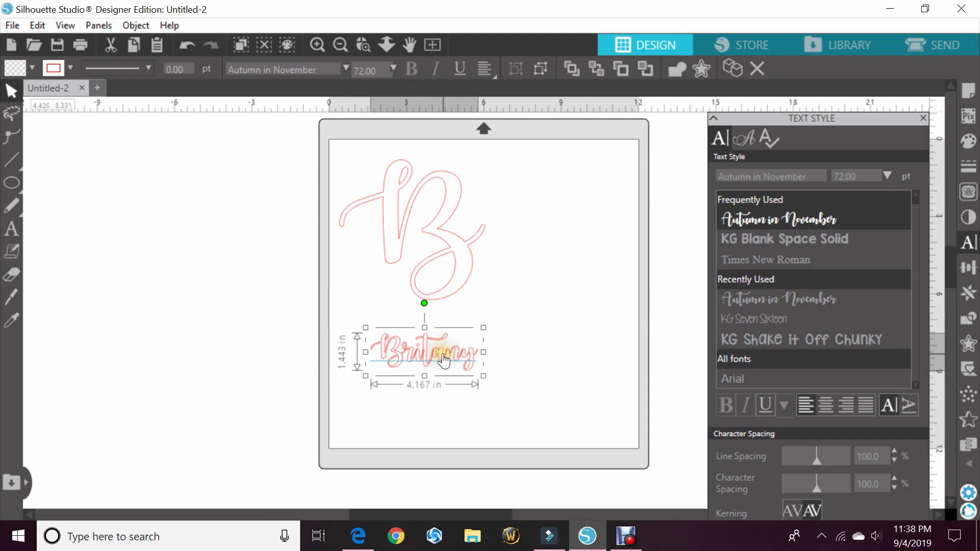
# - Weld the letters of the name text together and group the resulting shapes
pyautogui.rightClick(444, 360)
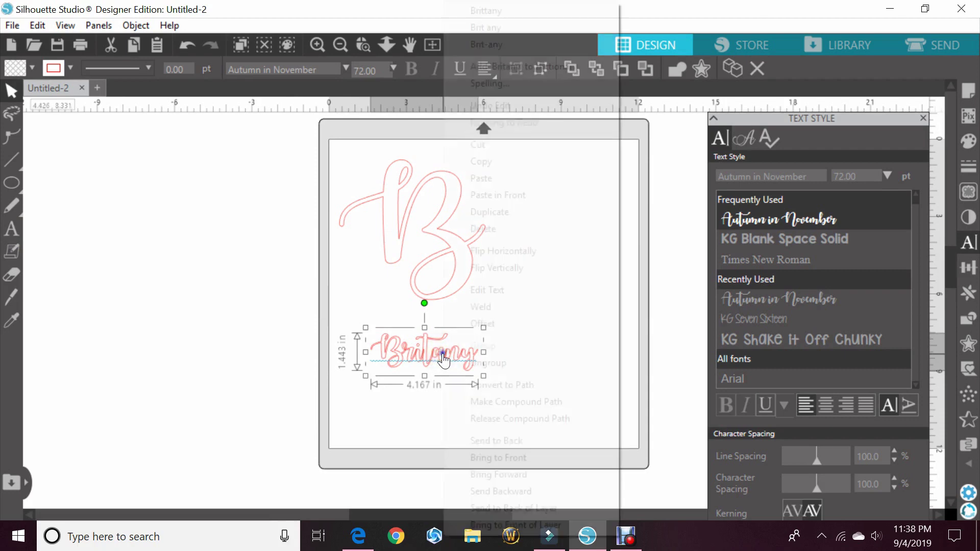
pyautogui.click(483, 310)
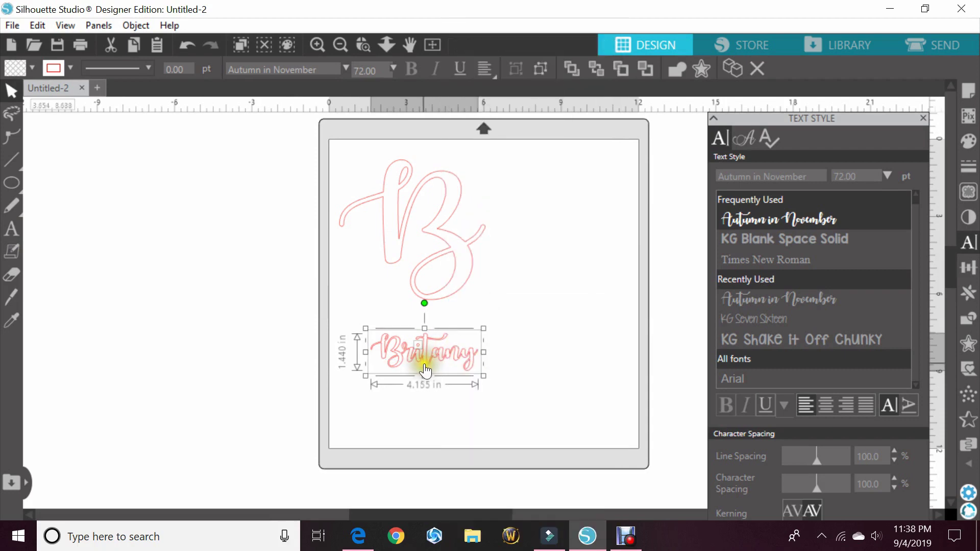
pyautogui.rightClick(420, 356)
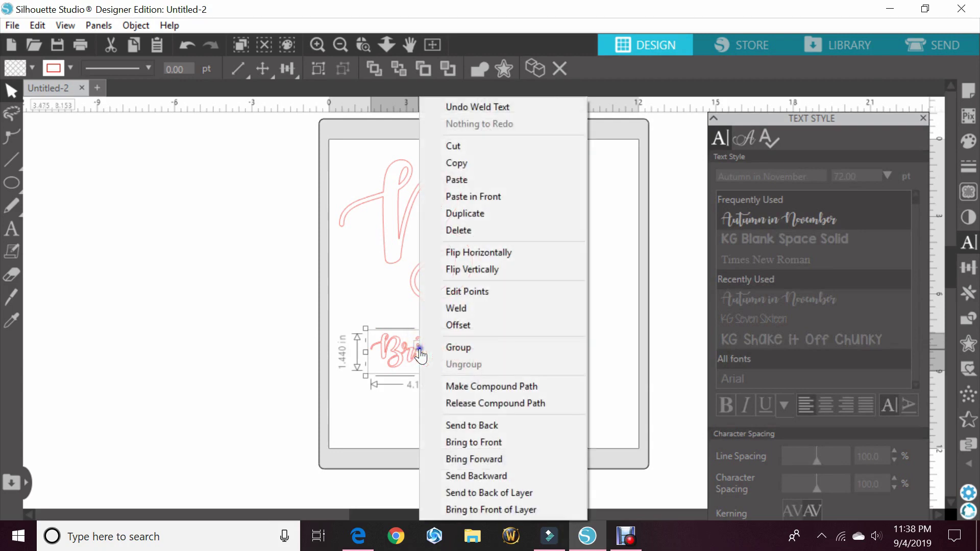
pyautogui.click(442, 347)
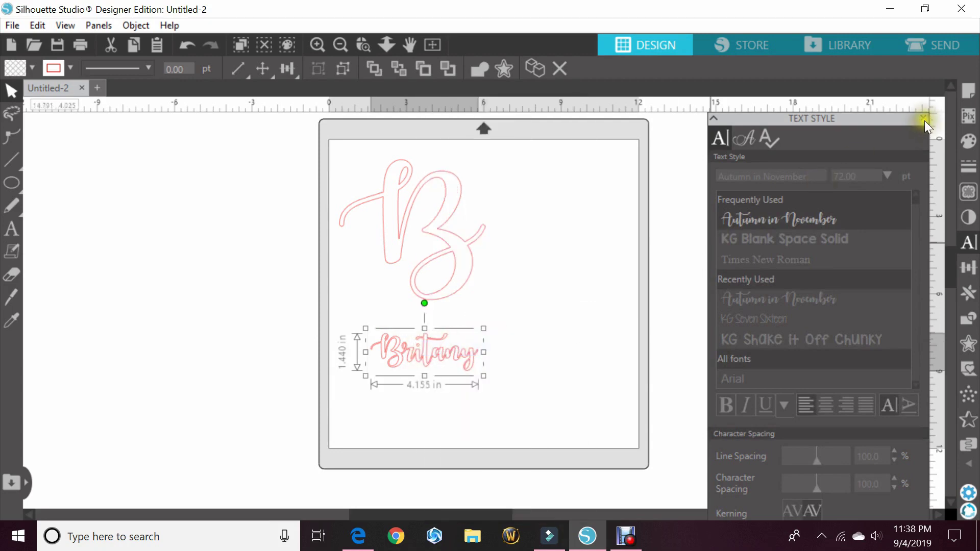
pyautogui.click(922, 118)
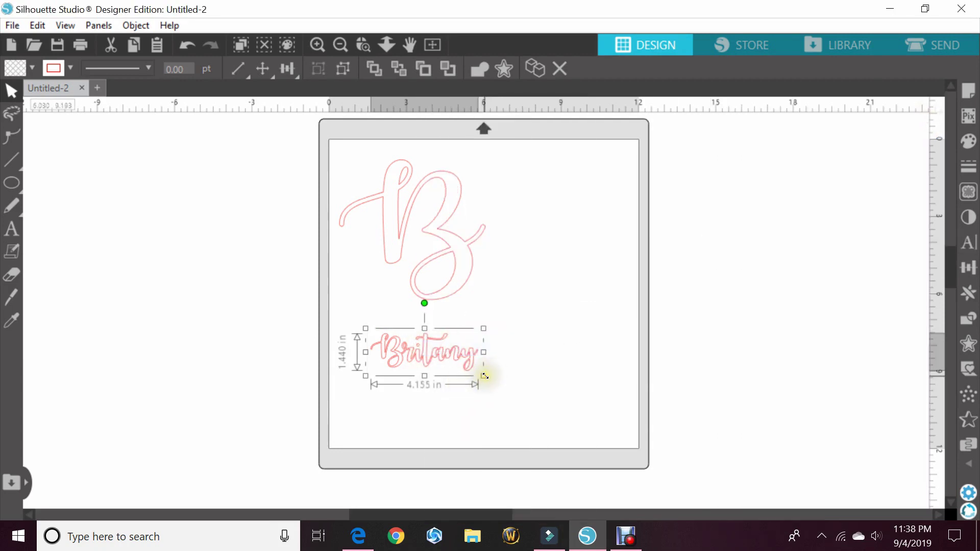
# - Enlarge the welded name to about 5.5 in wide, trying it over the large B, and move it back below the letter
pyautogui.moveTo(483, 376); pyautogui.dragTo(494, 261)
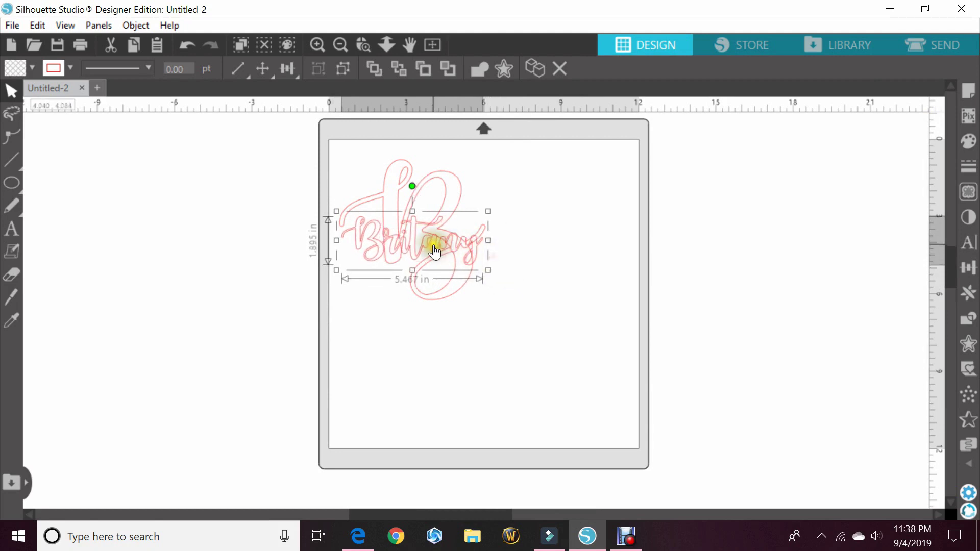
pyautogui.moveTo(433, 245); pyautogui.dragTo(442, 238)
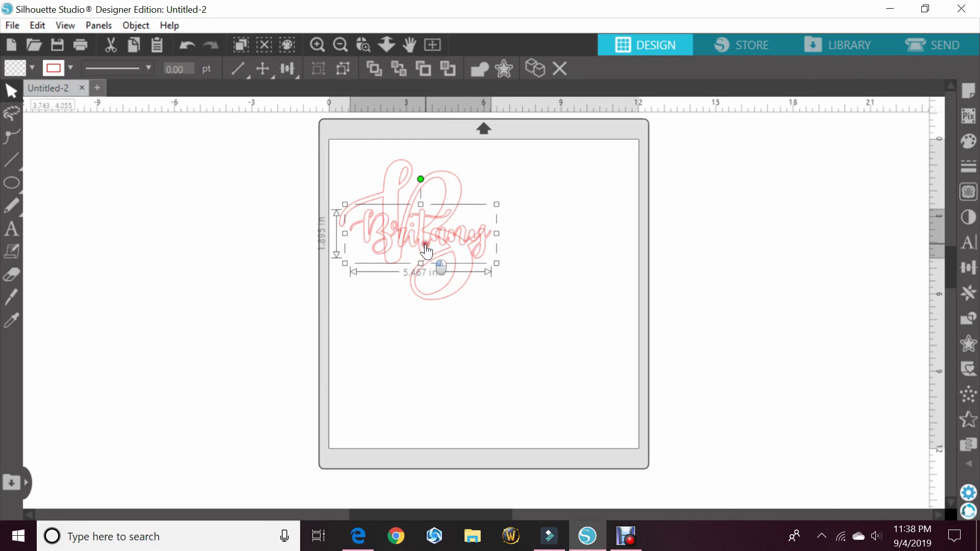
pyautogui.moveTo(426, 250); pyautogui.dragTo(449, 379)
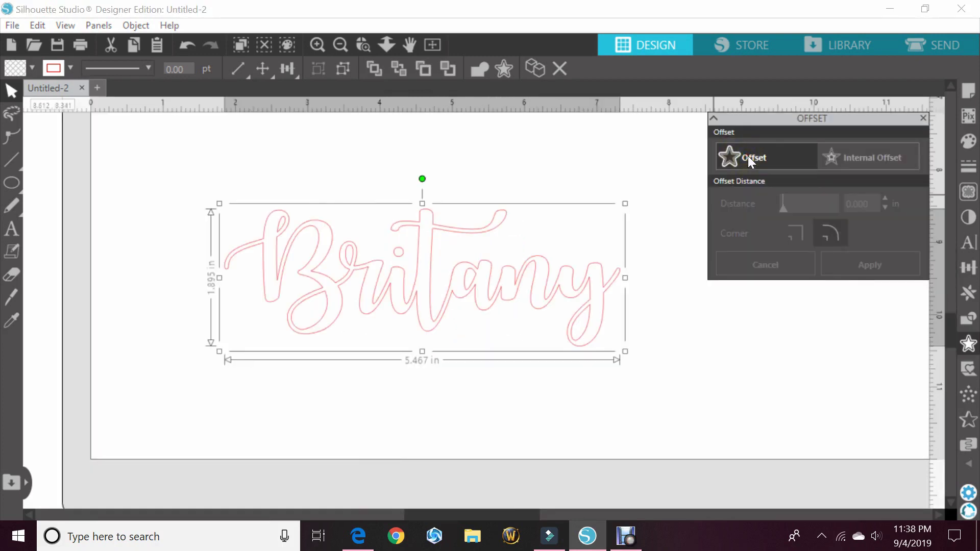
# - Create an outer offset around the name with a distance of 0.045 in and rounded corners
pyautogui.click(263, 270)
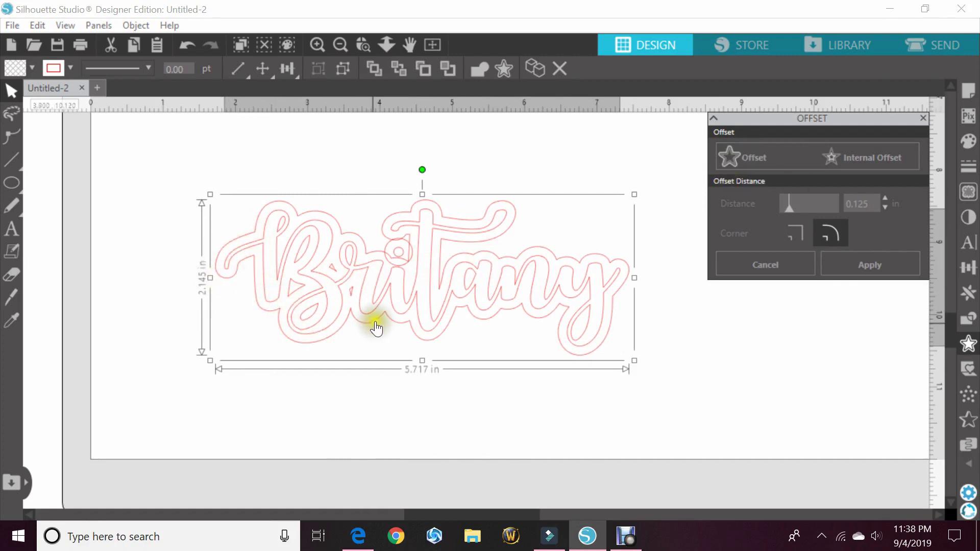
pyautogui.click(883, 207)
pyautogui.click(884, 207)
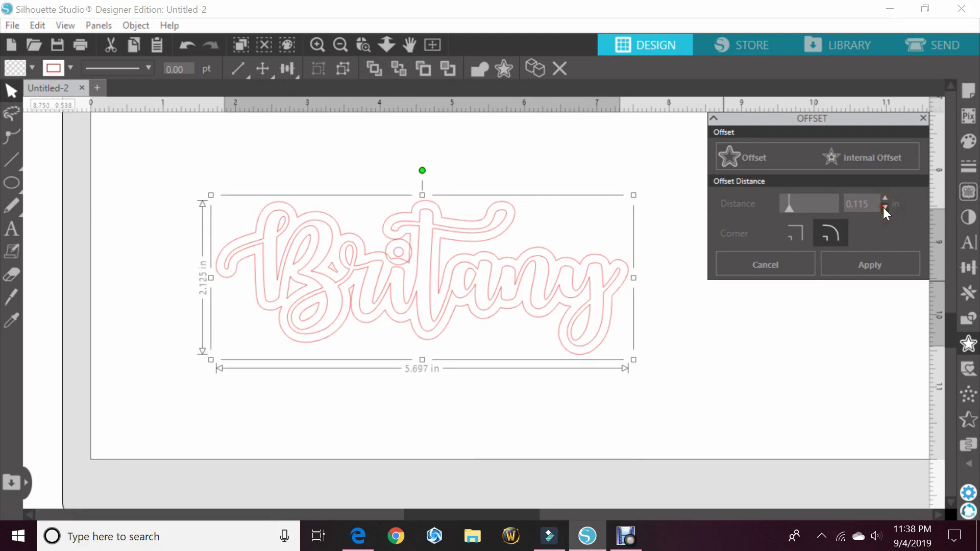
pyautogui.click(884, 207)
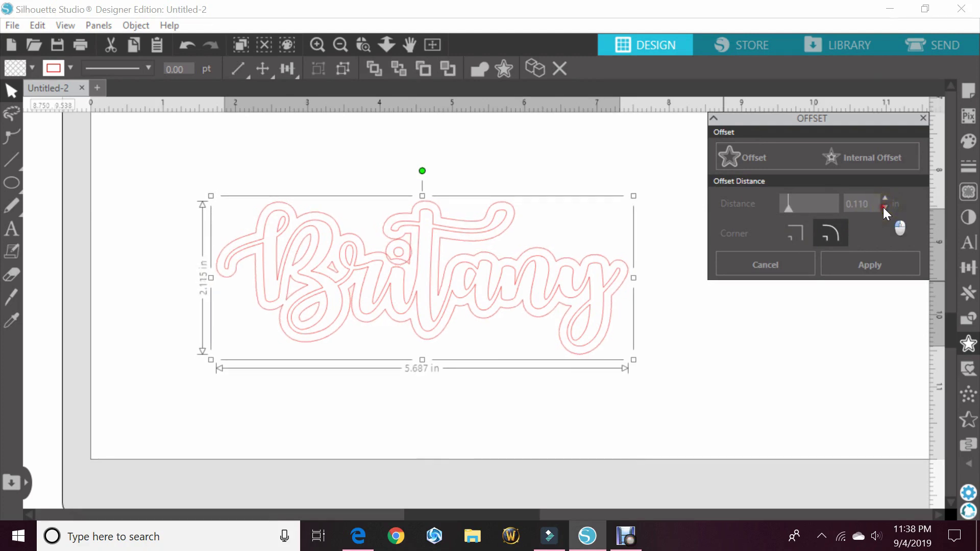
pyautogui.click(883, 207)
pyautogui.click(883, 207)
pyautogui.click(883, 207)
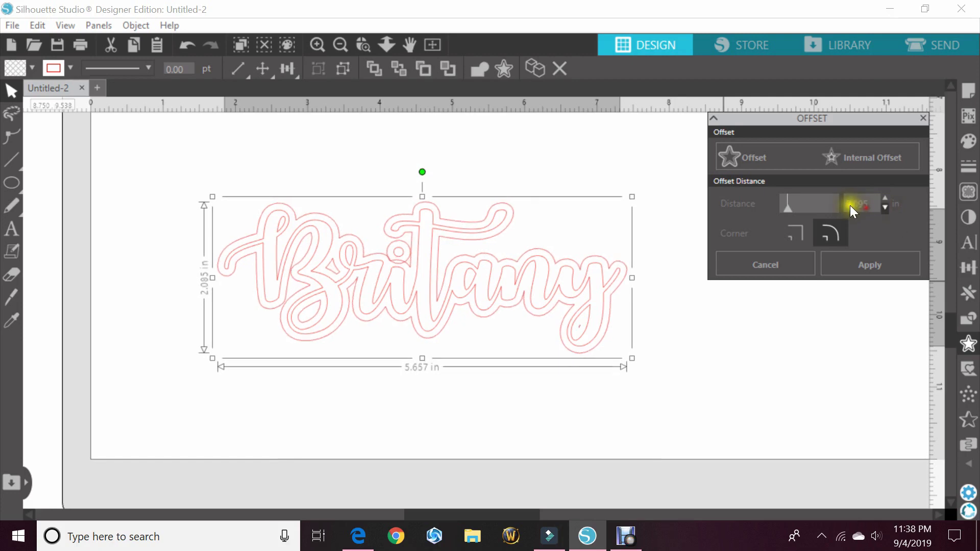
pyautogui.scroll(-4, 867, 202)
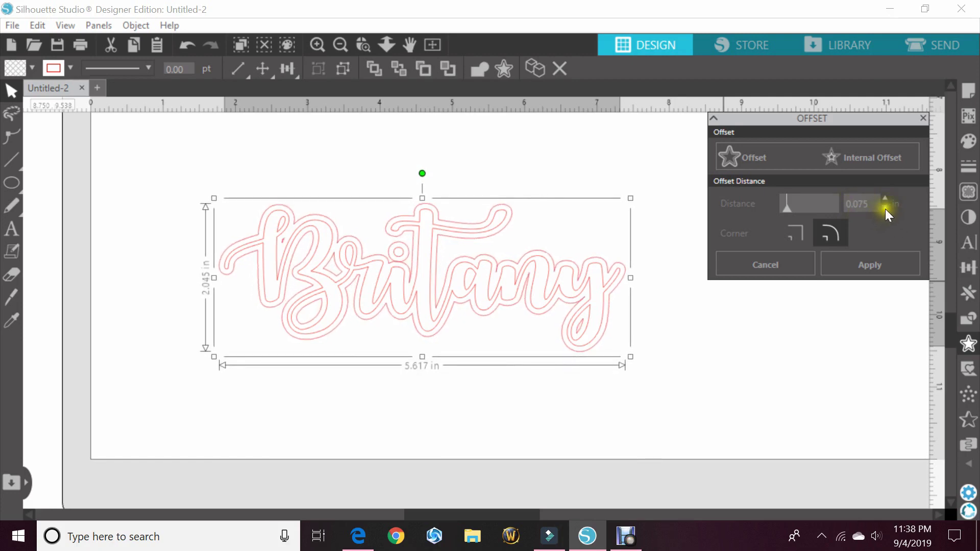
pyautogui.click(885, 208)
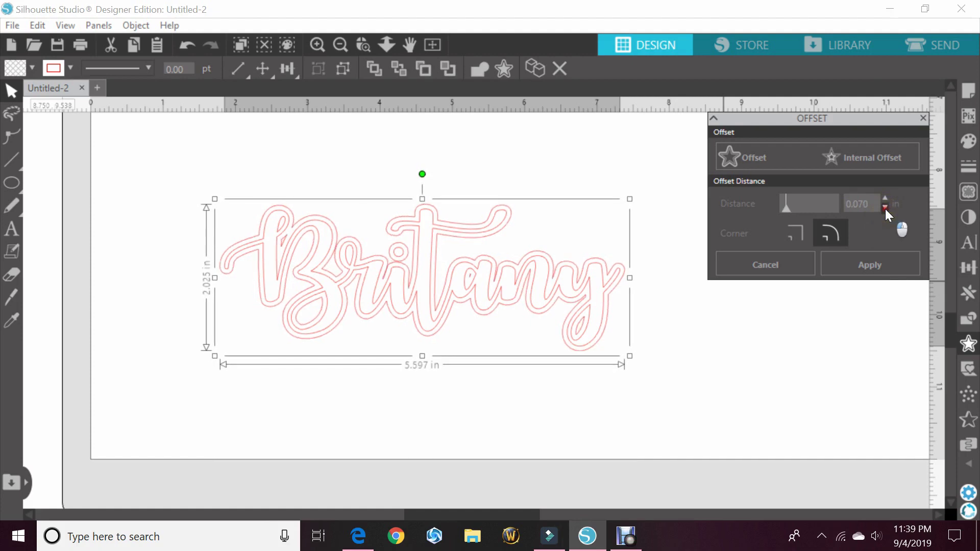
pyautogui.click(885, 207)
pyautogui.click(885, 207)
pyautogui.click(885, 207)
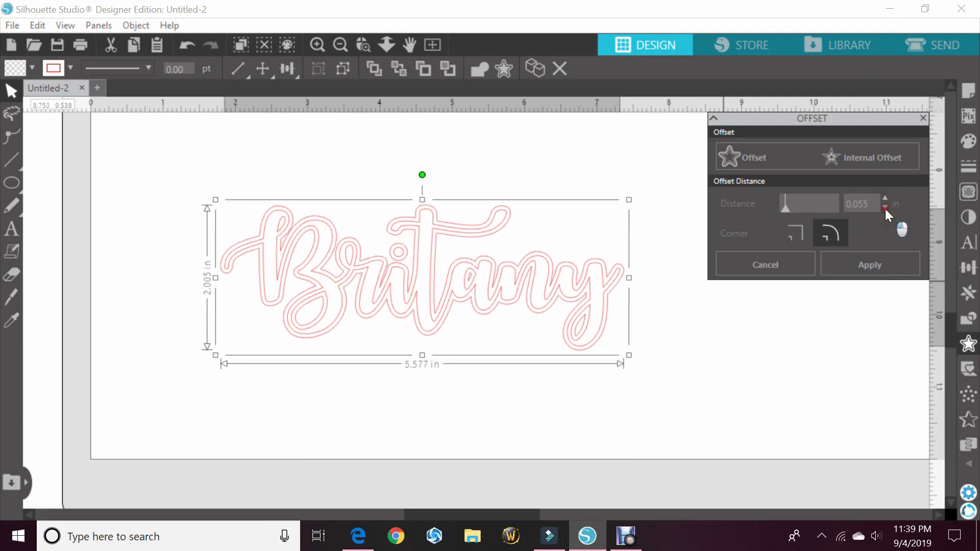
pyautogui.click(885, 209)
pyautogui.click(885, 208)
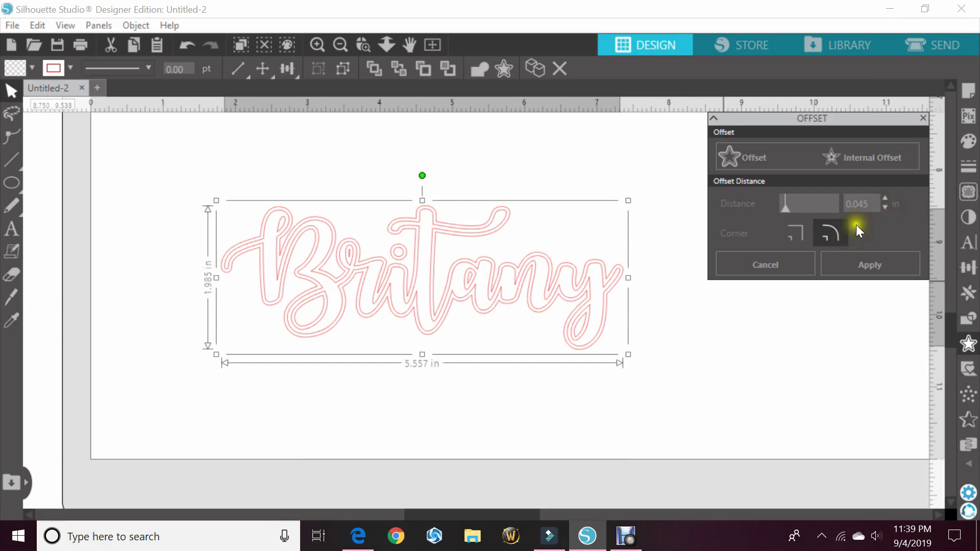
pyautogui.click(864, 264)
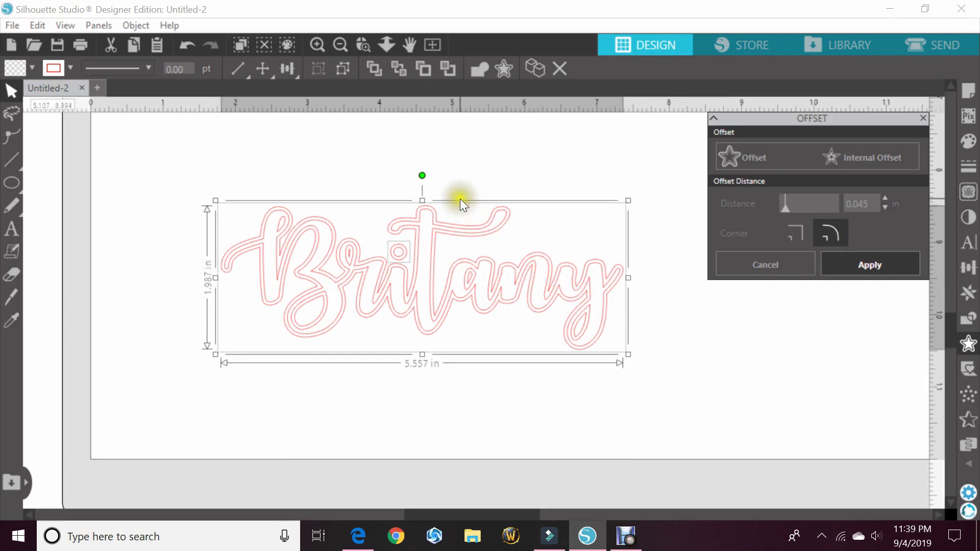
# - Move the original name and the separate i-dot off to the left of the offset name outline
pyautogui.click(341, 46)
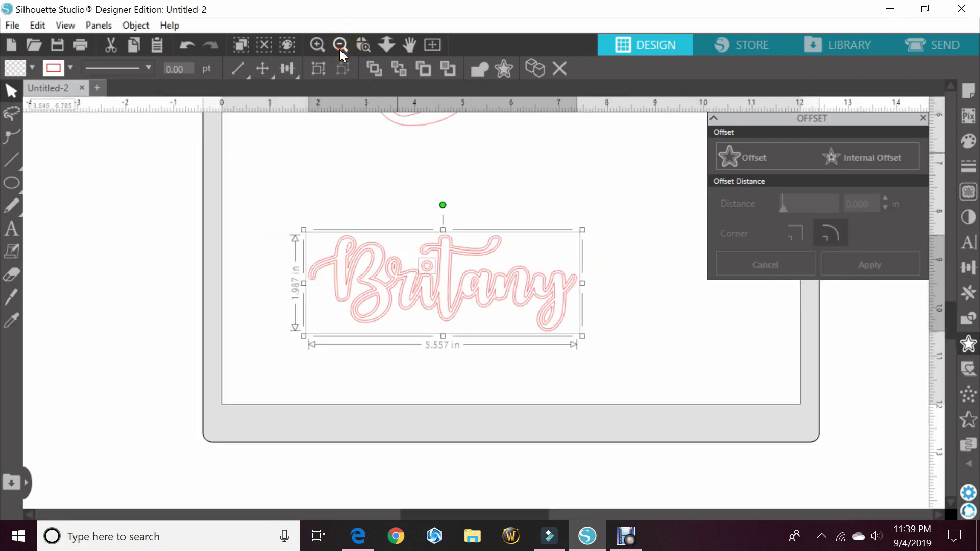
pyautogui.click(340, 46)
pyautogui.click(340, 46)
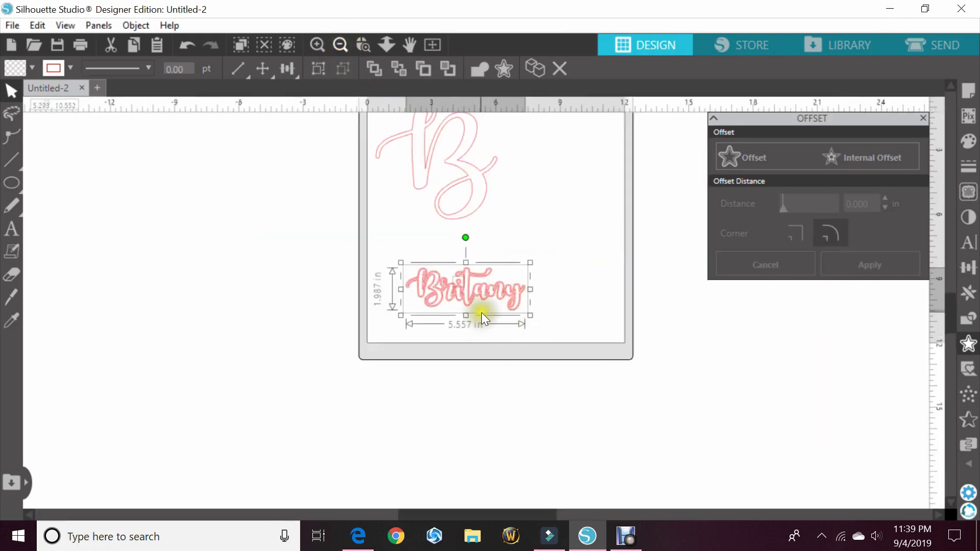
pyautogui.moveTo(467, 305); pyautogui.dragTo(345, 308)
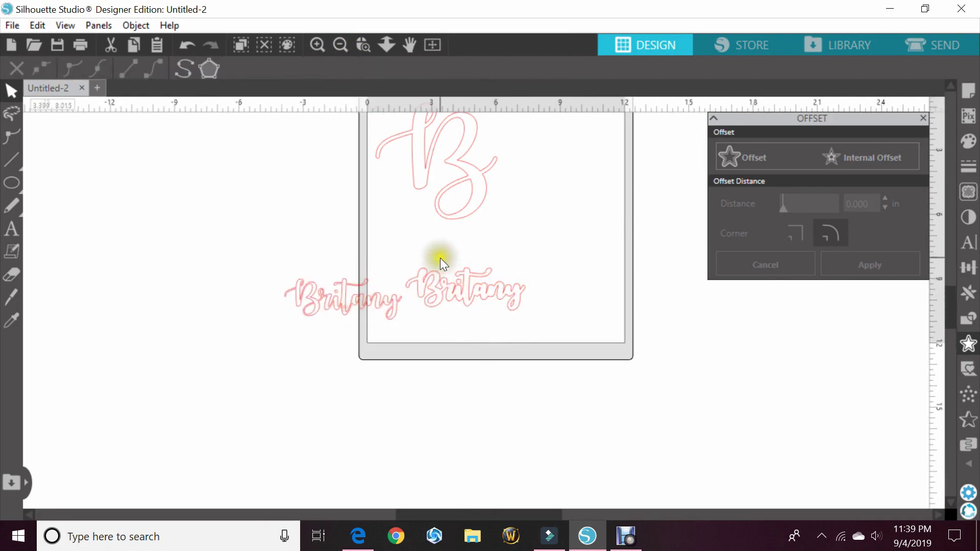
pyautogui.doubleClick(462, 286)
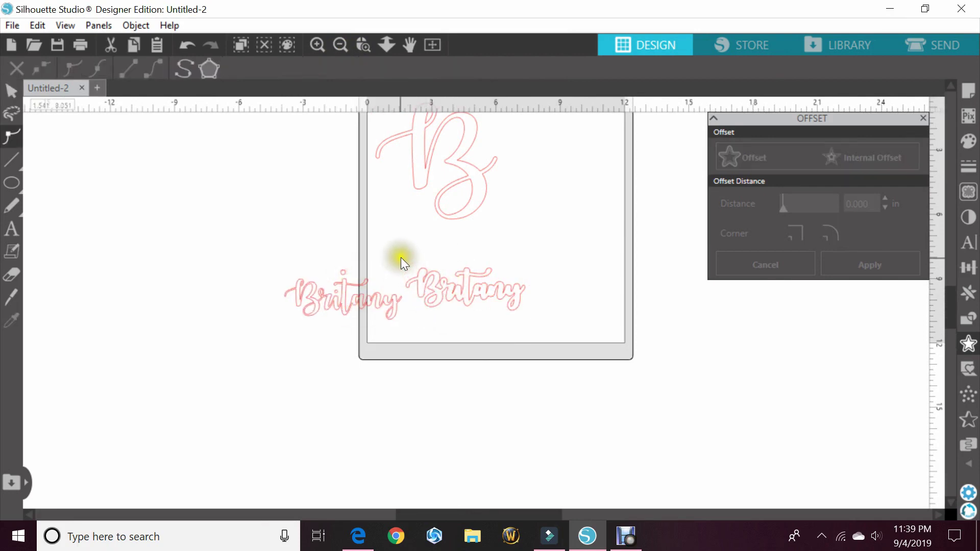
# - Move the offset name outline up across the middle of the large B
pyautogui.moveTo(403, 256); pyautogui.dragTo(444, 278)
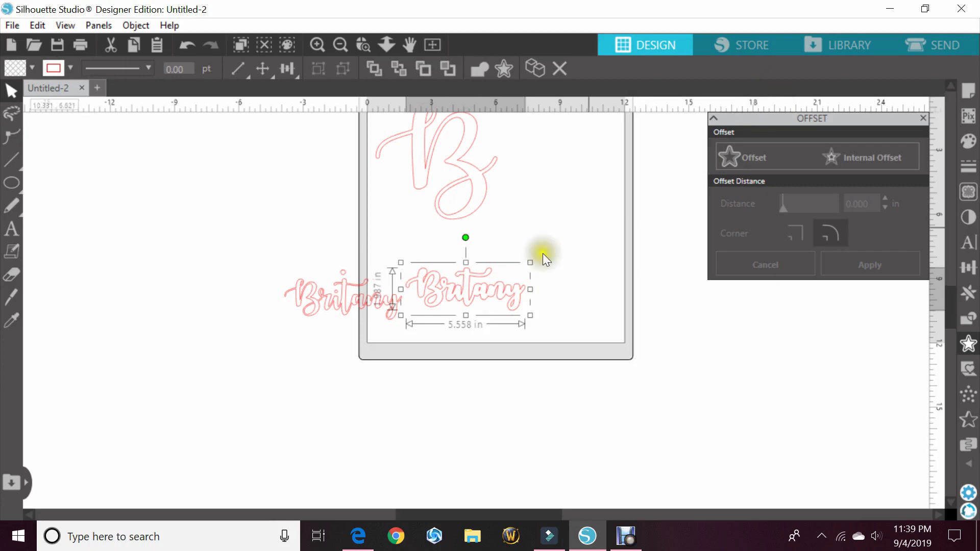
pyautogui.scroll(2, 531, 263)
pyautogui.moveTo(495, 337); pyautogui.dragTo(469, 223)
pyautogui.click(520, 271)
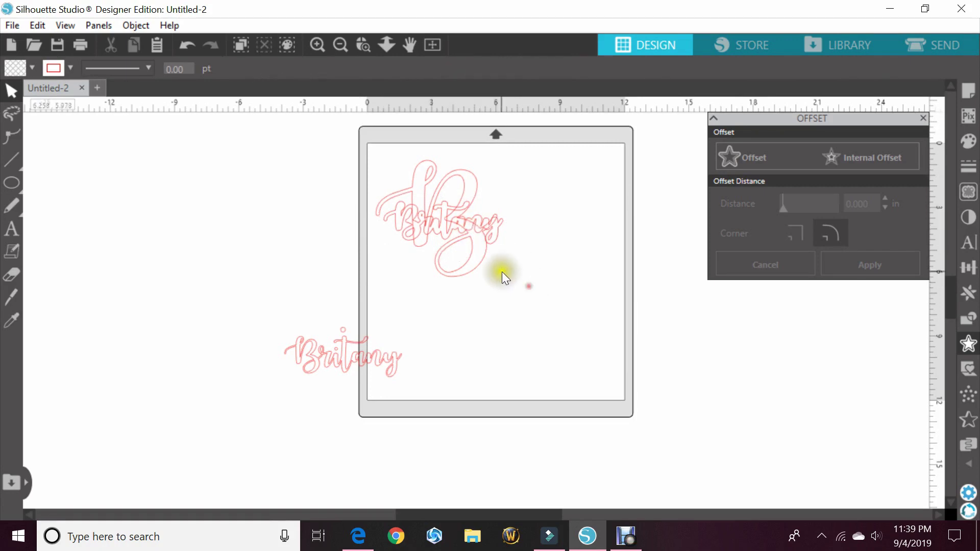
# - Subtract the offset name outline from the large script B
pyautogui.moveTo(358, 170); pyautogui.dragTo(535, 253)
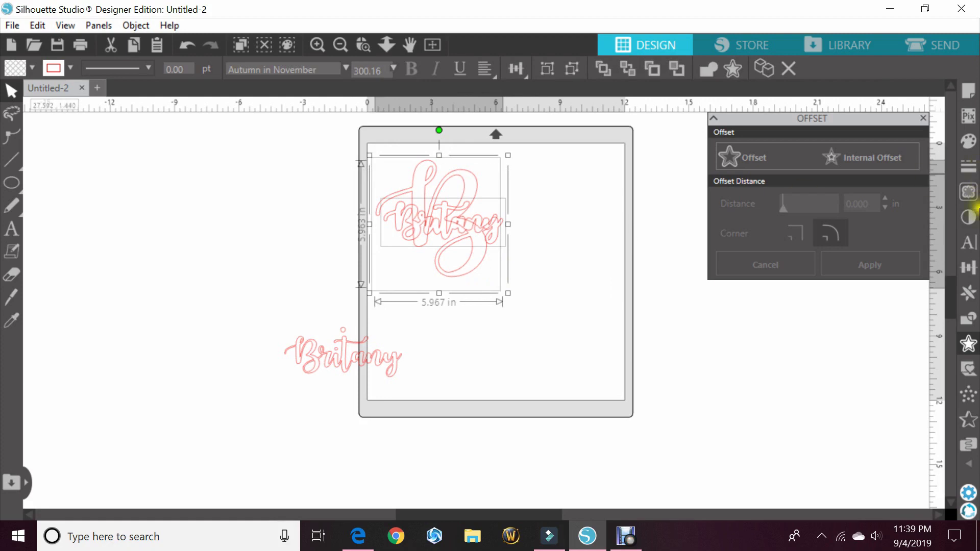
pyautogui.click(969, 322)
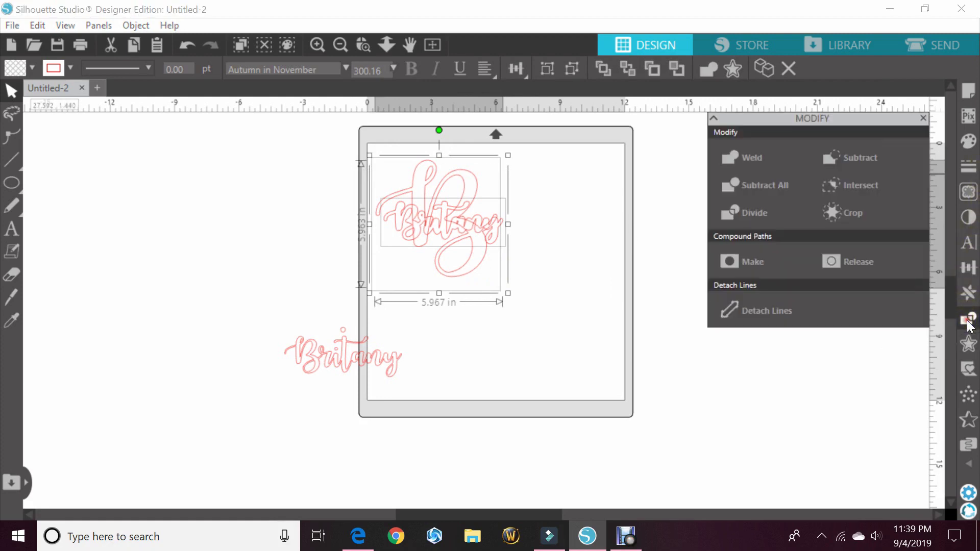
pyautogui.click(852, 157)
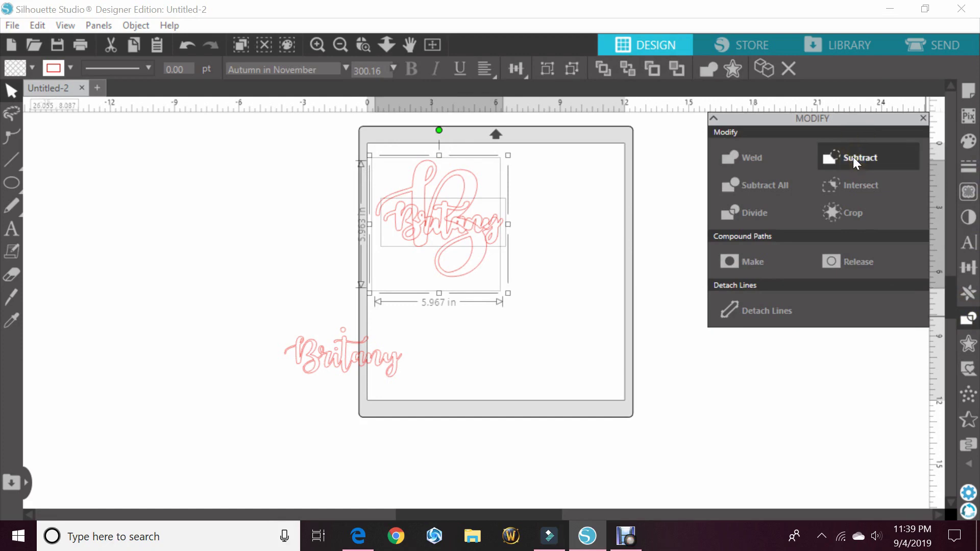
pyautogui.click(853, 157)
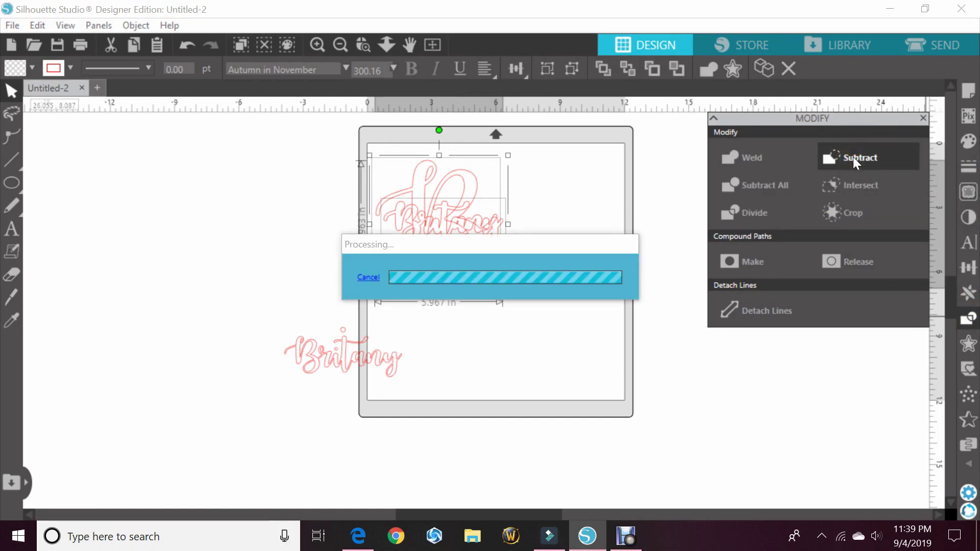
pyautogui.click(836, 160)
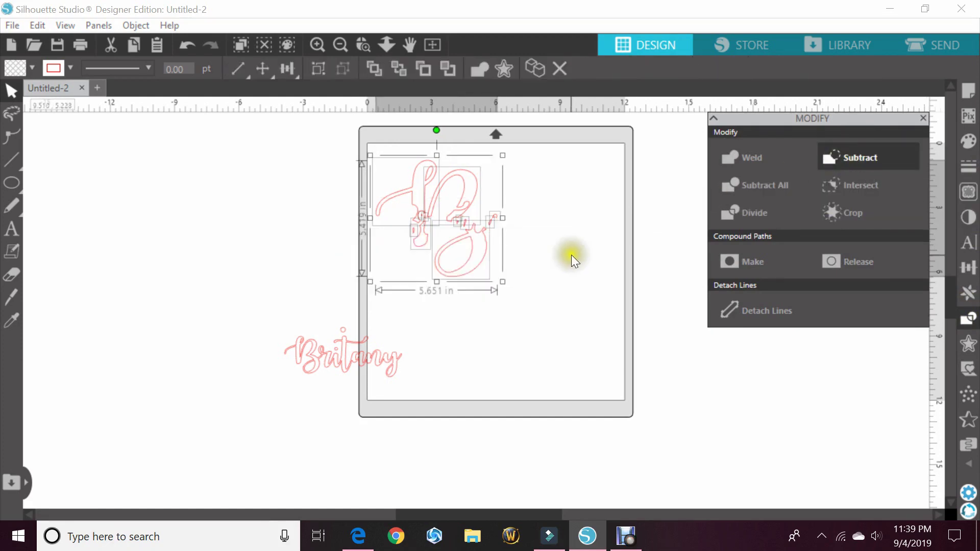
# - Group all the remaining pieces of the cut-out letter B
pyautogui.click(571, 256)
pyautogui.click(503, 262)
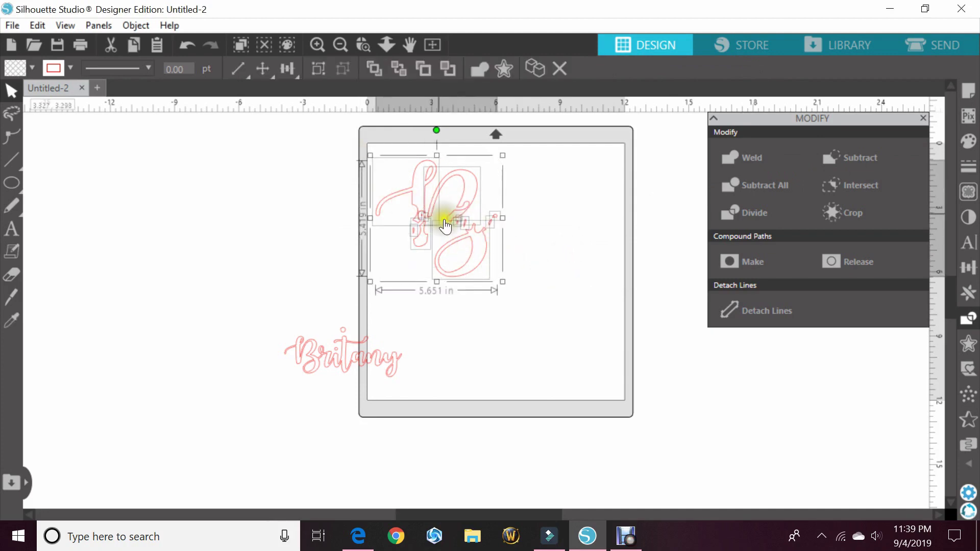
pyautogui.rightClick(473, 230)
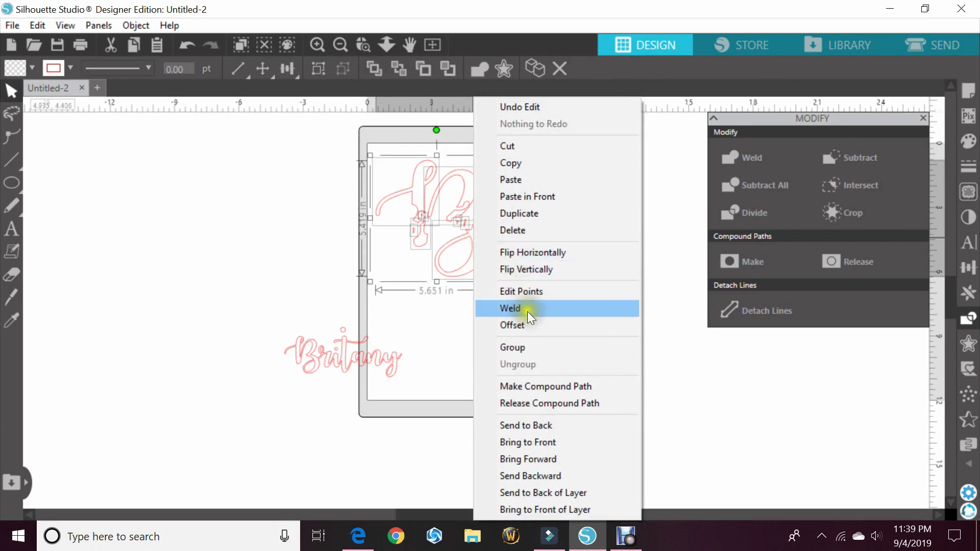
pyautogui.click(532, 348)
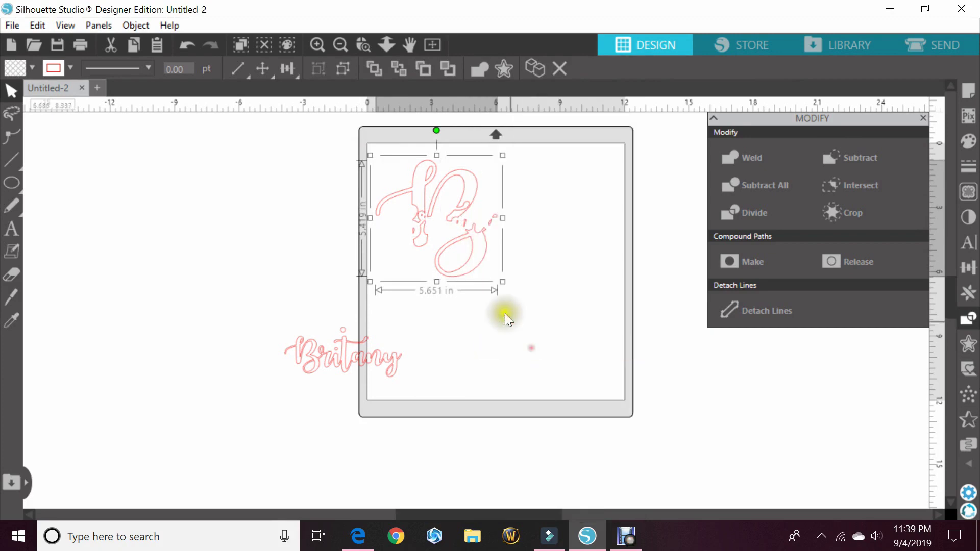
# - Move the grouped B toward the middle of the page and fill it with black
pyautogui.moveTo(476, 257); pyautogui.dragTo(540, 307)
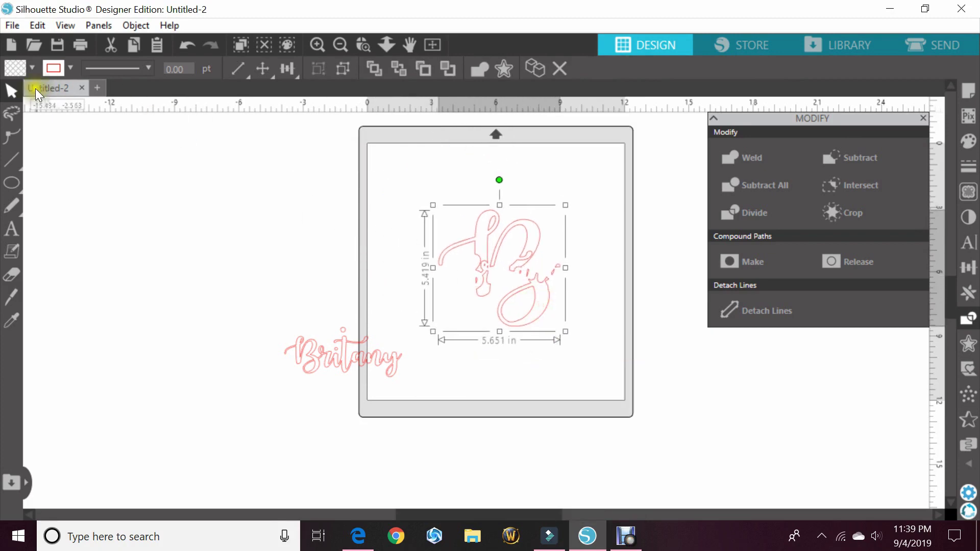
pyautogui.click(32, 67)
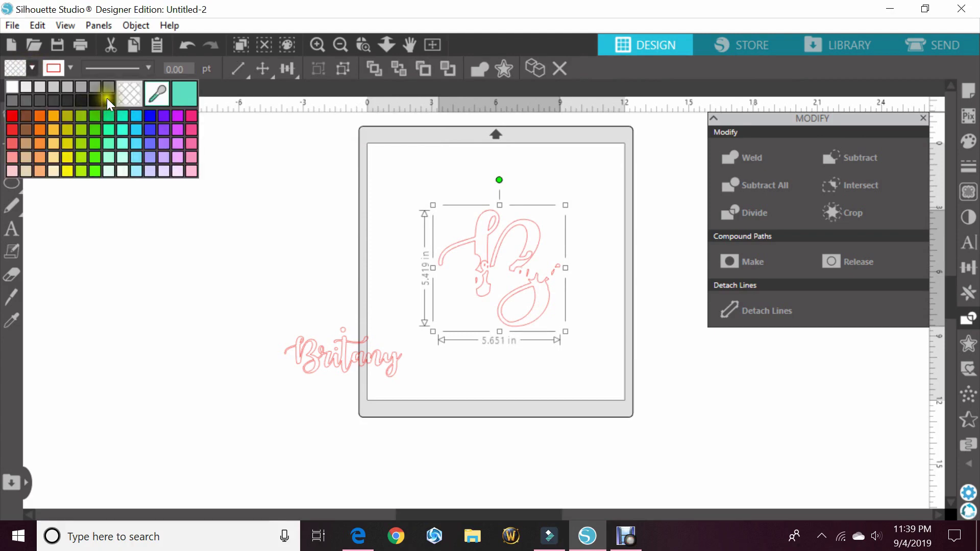
pyautogui.click(106, 97)
# - Move the separate i-dot up and away from the original name, and fill the name with pink
pyautogui.click(332, 347)
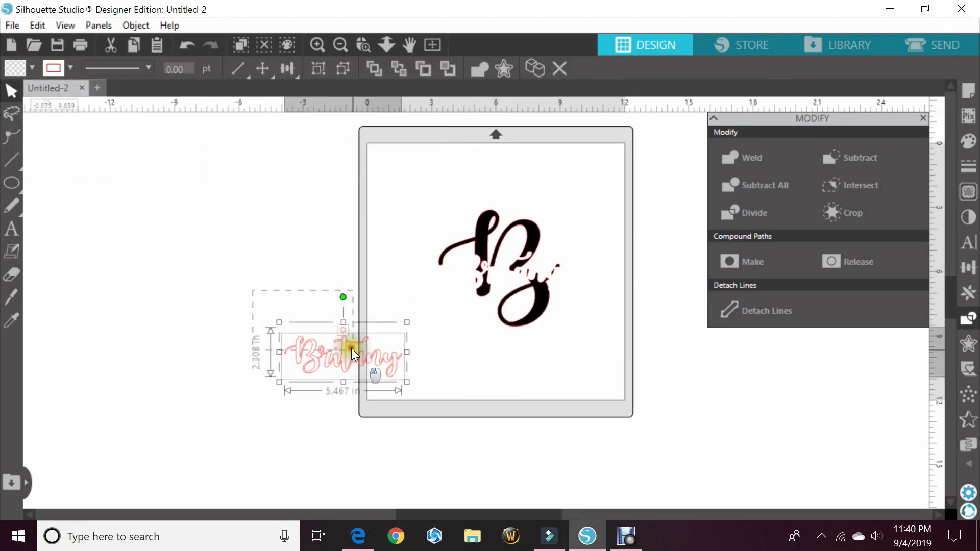
pyautogui.click(329, 313)
pyautogui.click(309, 353)
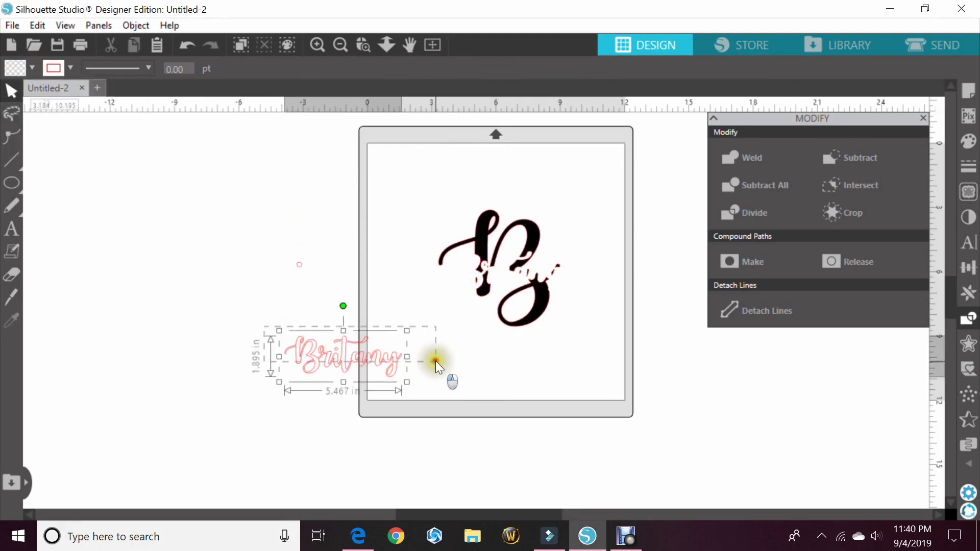
pyautogui.click(34, 65)
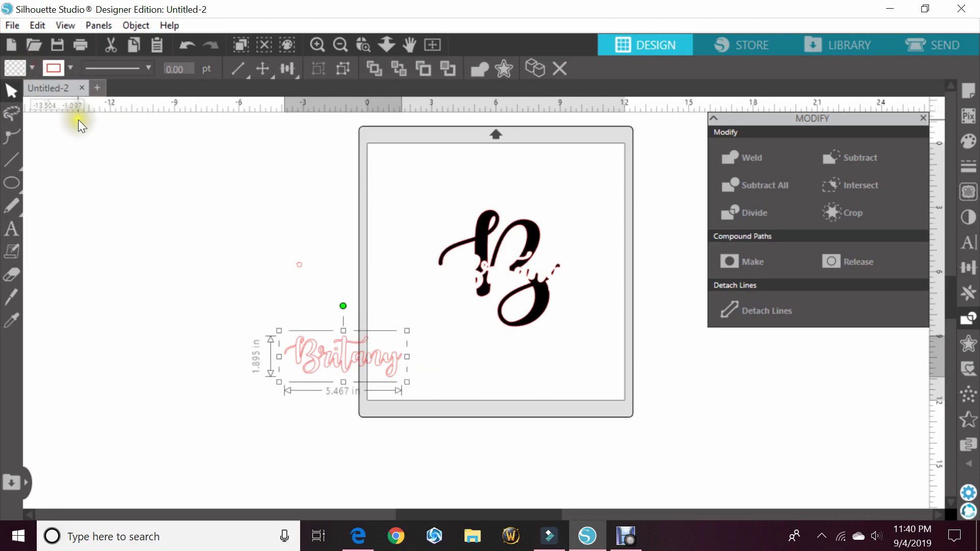
pyautogui.click(189, 116)
# - Place the pink name over the cut-out across the black B and nudge it into an even fit within the gap
pyautogui.moveTo(307, 344); pyautogui.dragTo(510, 274)
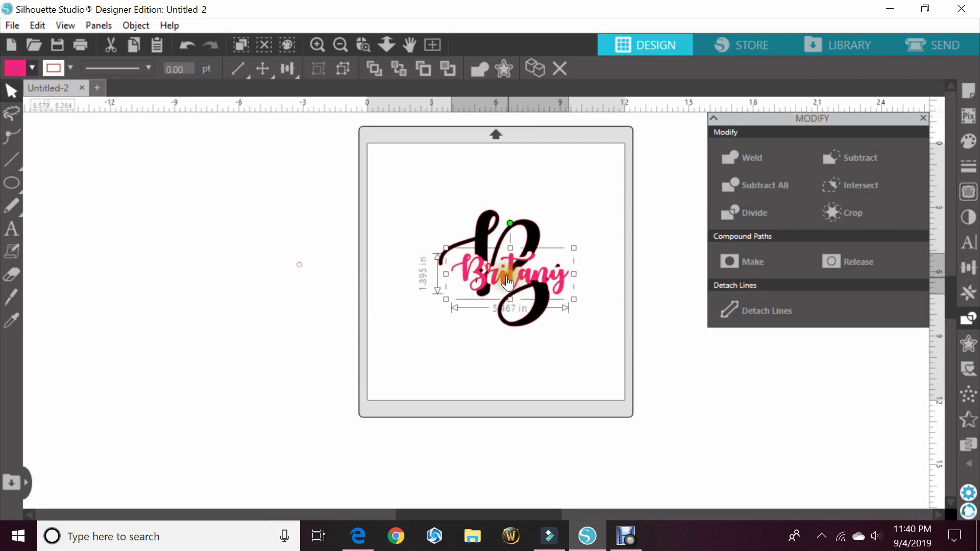
pyautogui.click(361, 45)
pyautogui.moveTo(423, 203); pyautogui.dragTo(630, 343)
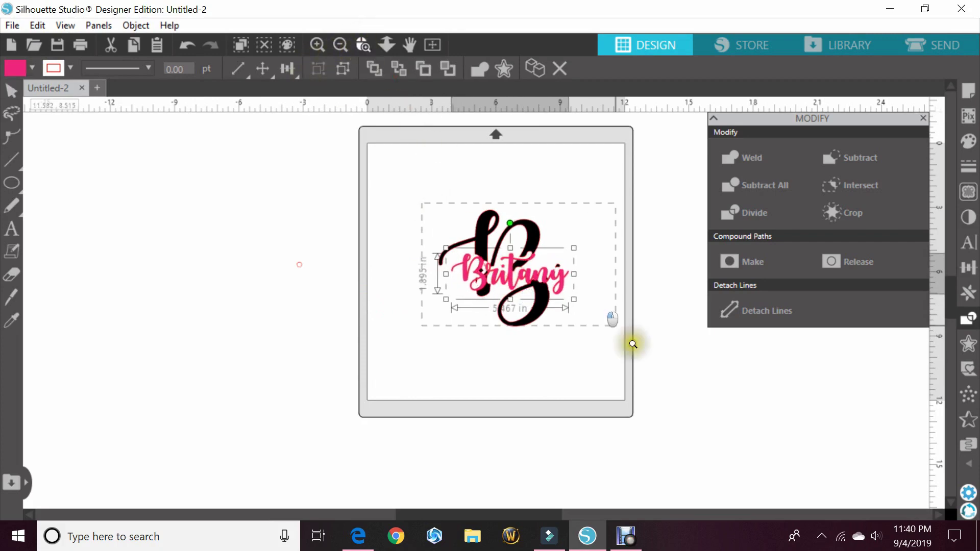
pyautogui.moveTo(460, 298); pyautogui.dragTo(452, 278)
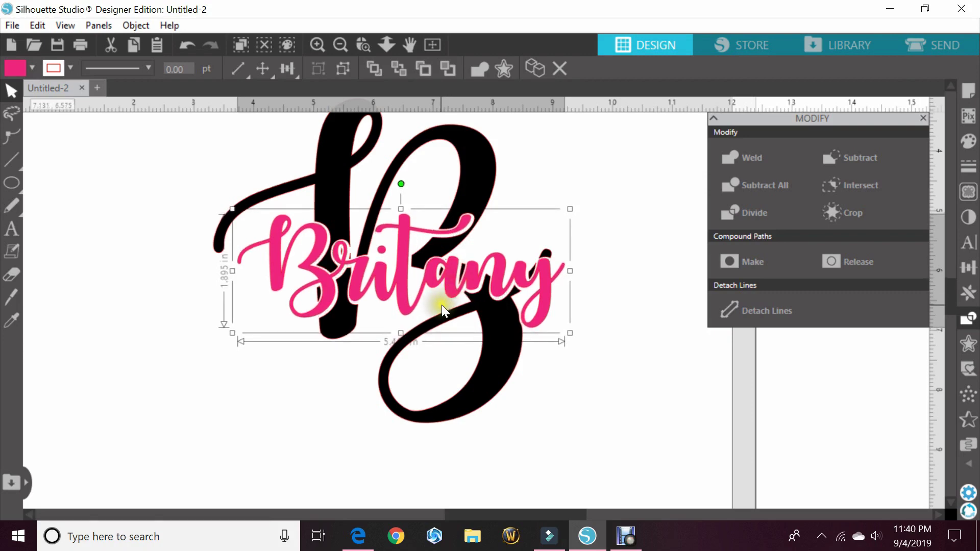
pyautogui.press('Down')
pyautogui.press('Right')
pyautogui.press('Right')
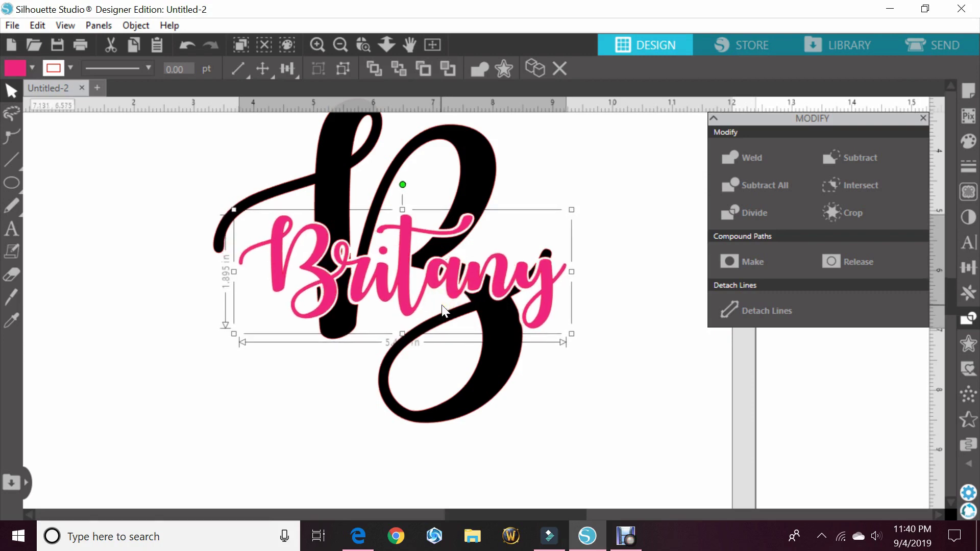
pyautogui.click(608, 352)
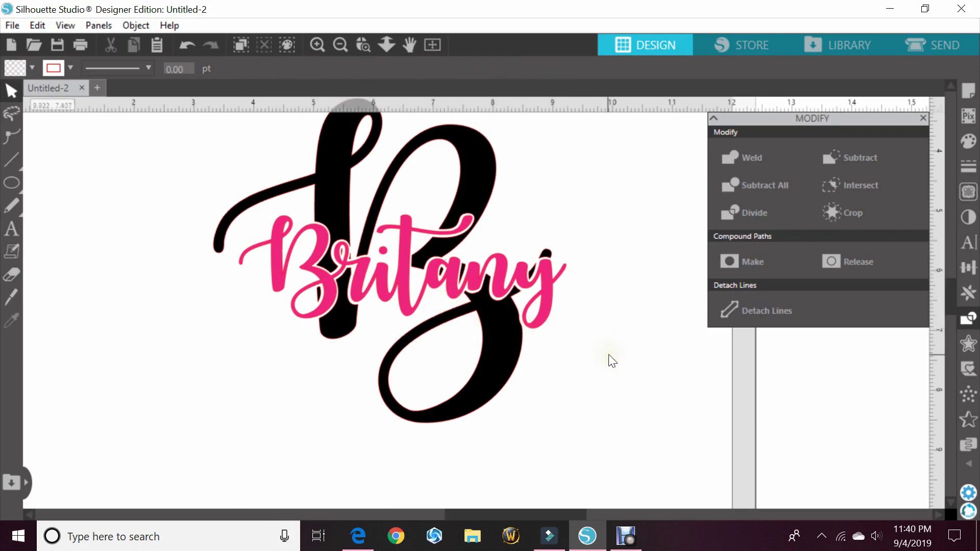